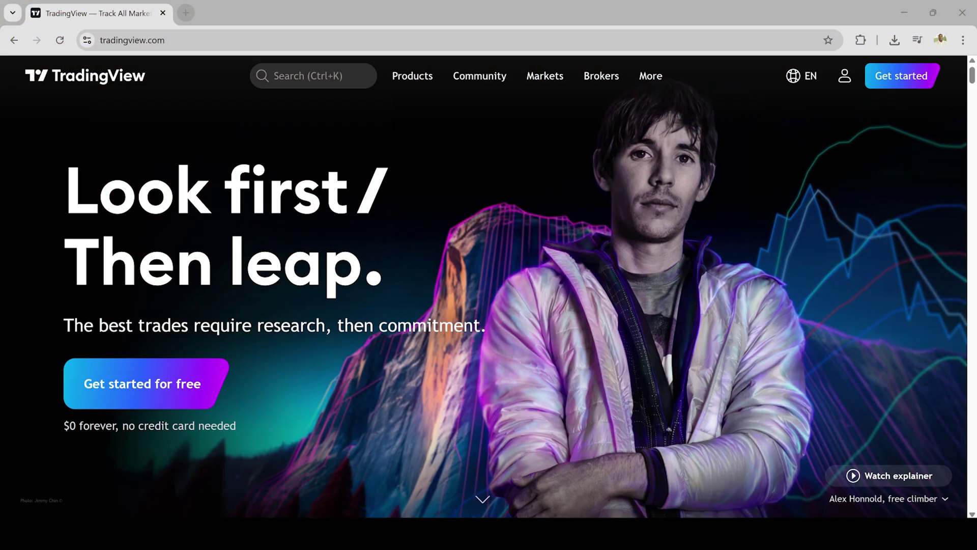
# Select the site address, then follow 'Get started for free' to the pricing page
pyautogui.click(178, 40)
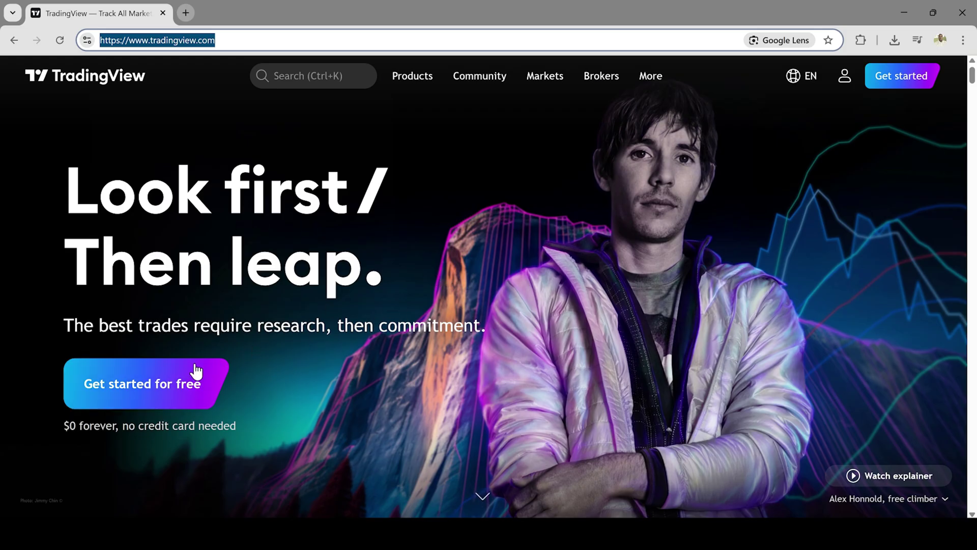
pyautogui.click(173, 404)
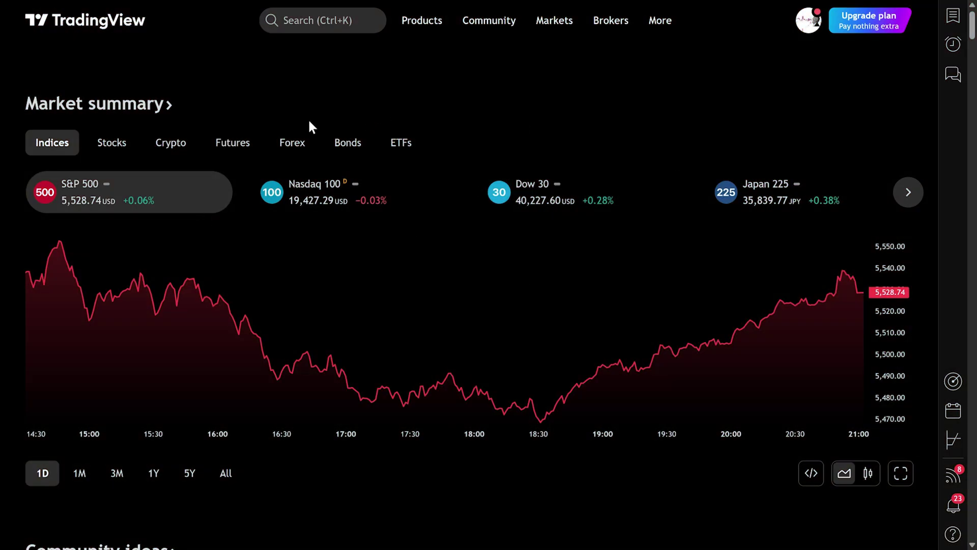
# Open Supercharts from the Products menu to show the MES1! daily candlestick chart
pyautogui.moveTo(423, 29)
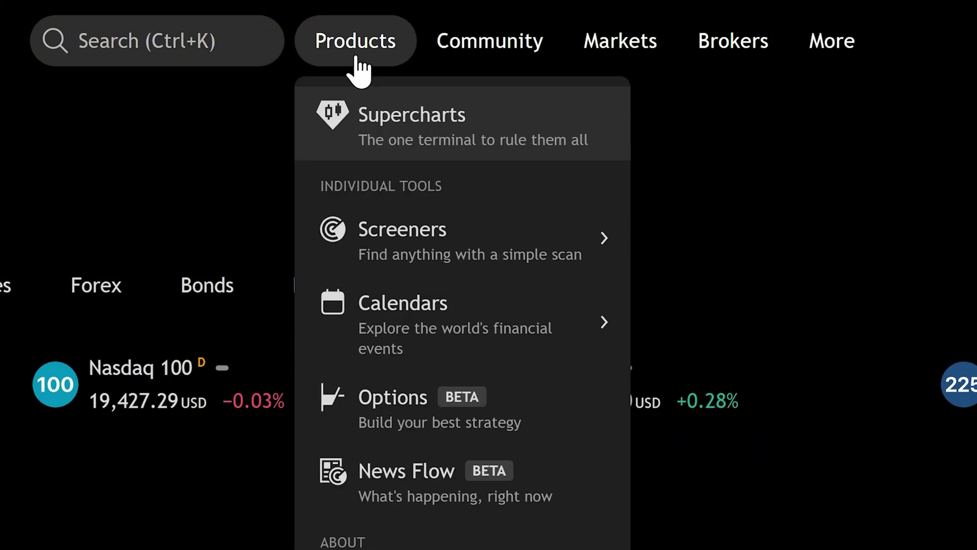
pyautogui.click(456, 125)
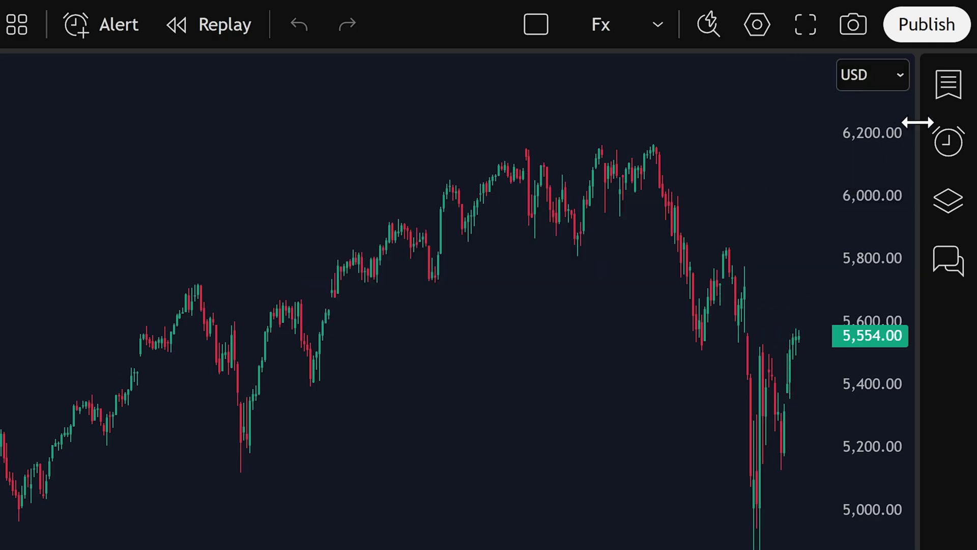
# Show the Futures watchlist beside the chart and open its Add symbol dialog
pyautogui.click(953, 93)
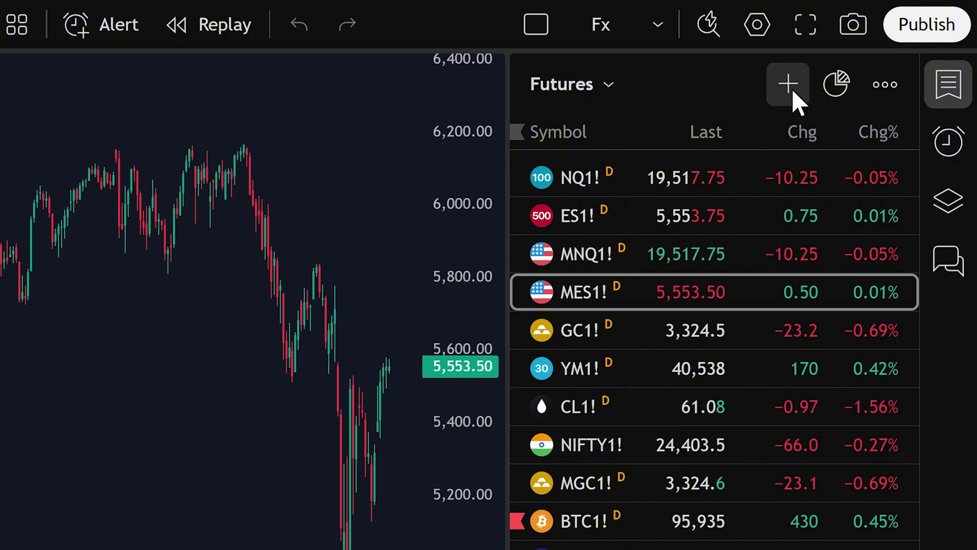
pyautogui.click(789, 86)
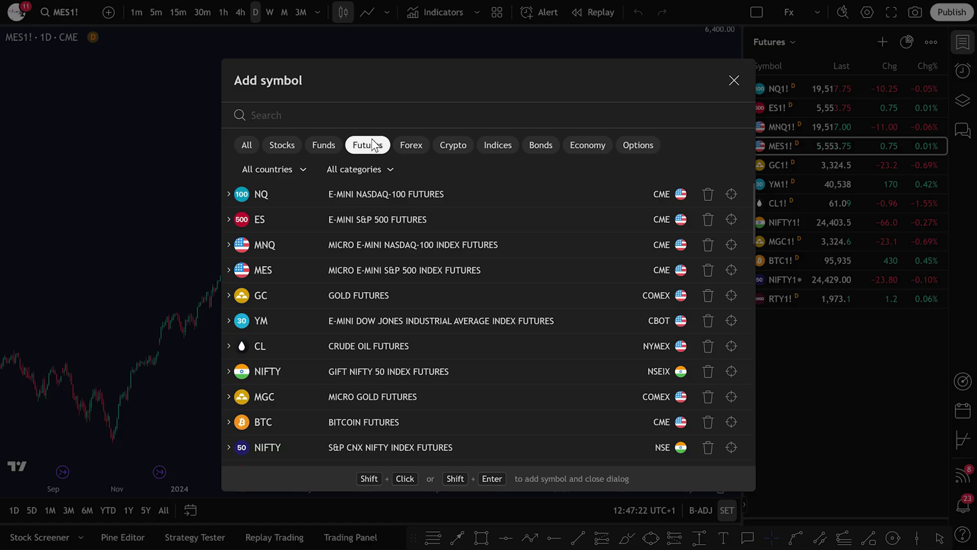
# Add CRUDEOIL, BANKNIFTY and SI futures to the watchlist, then close Add symbol
pyautogui.scroll(-3, 414, 316)
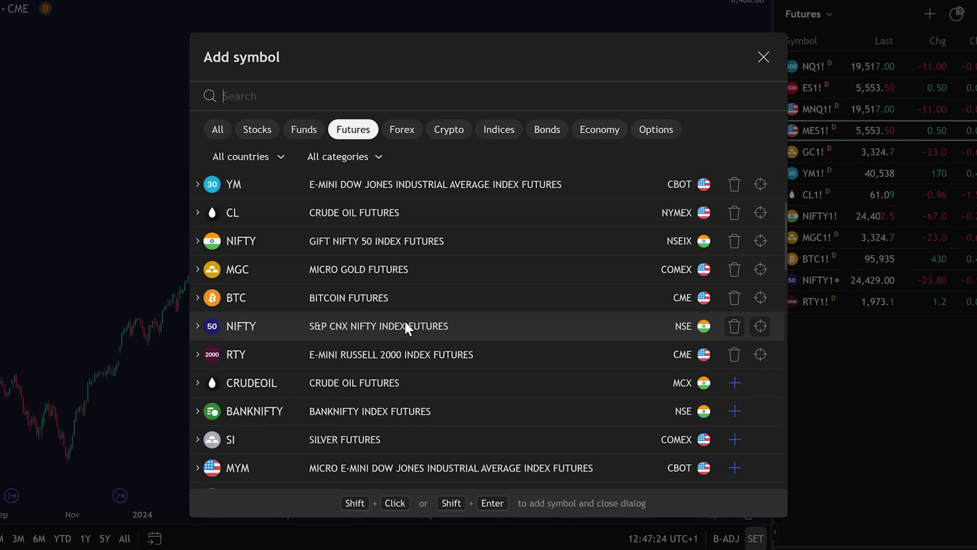
pyautogui.scroll(-2, 407, 325)
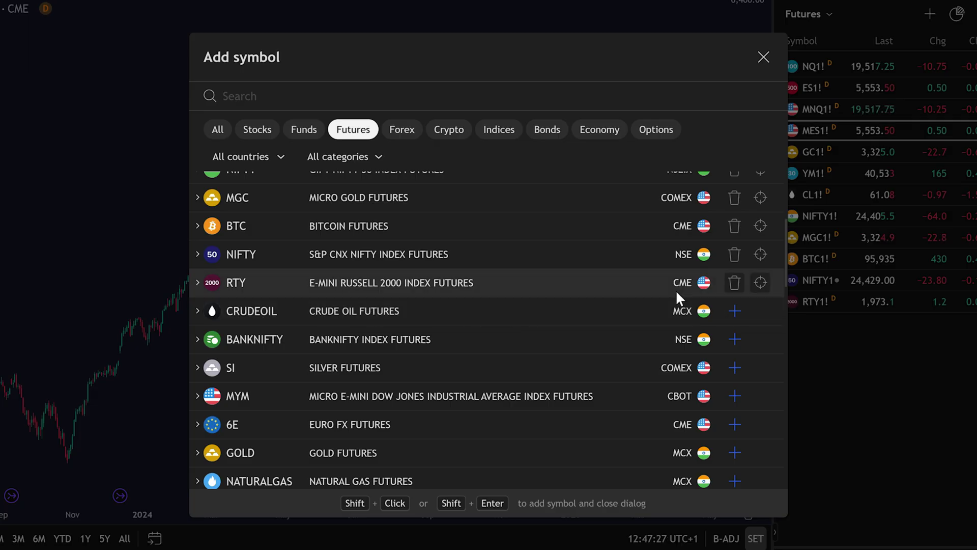
pyautogui.click(734, 311)
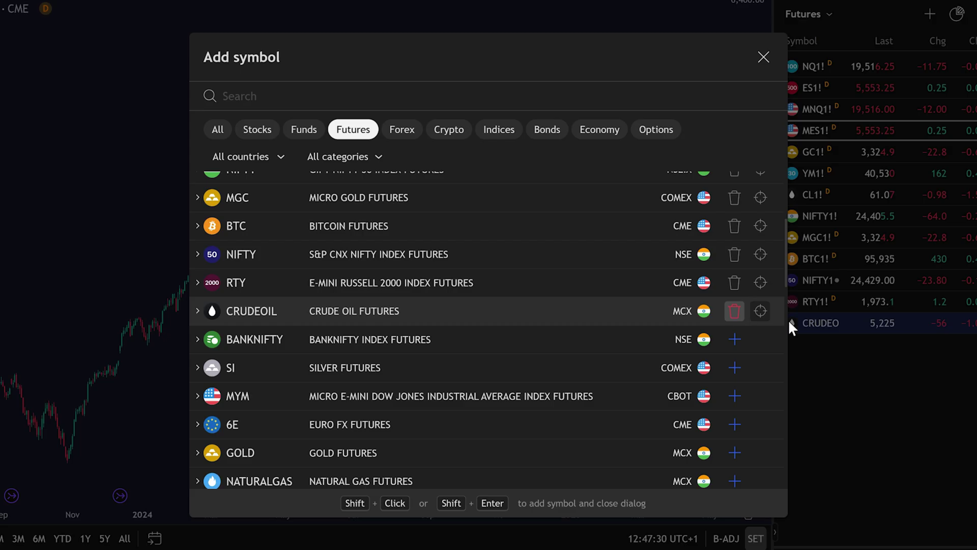
pyautogui.click(734, 339)
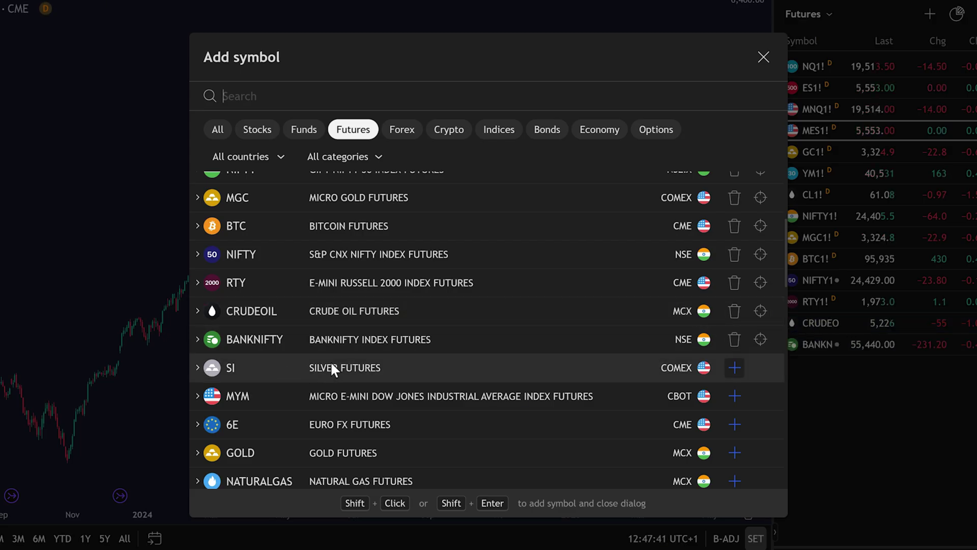
pyautogui.click(734, 366)
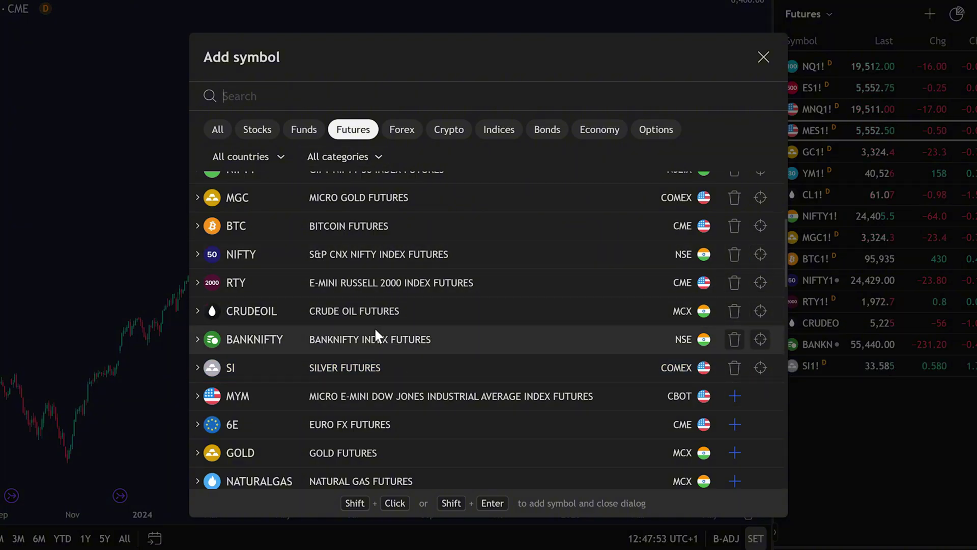
pyautogui.scroll(2, 375, 325)
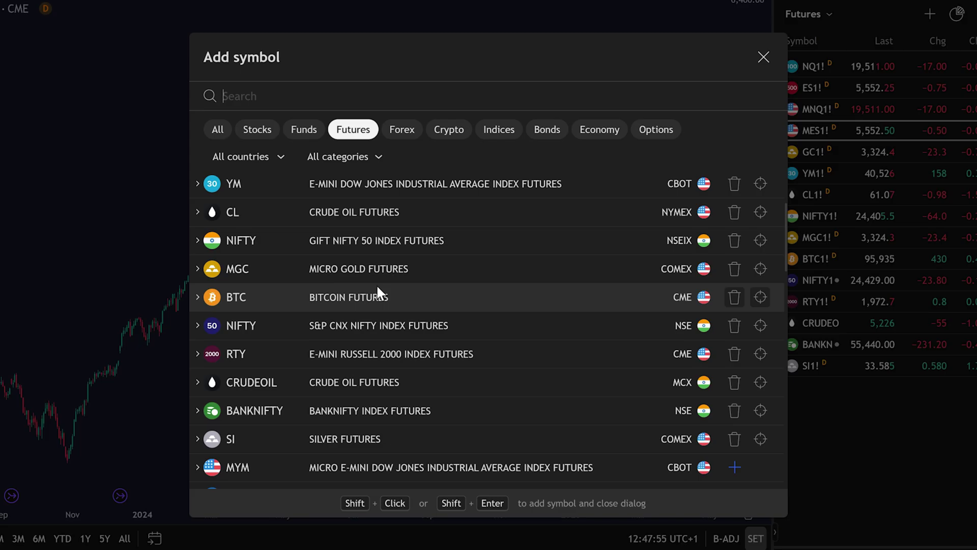
pyautogui.scroll(4, 376, 288)
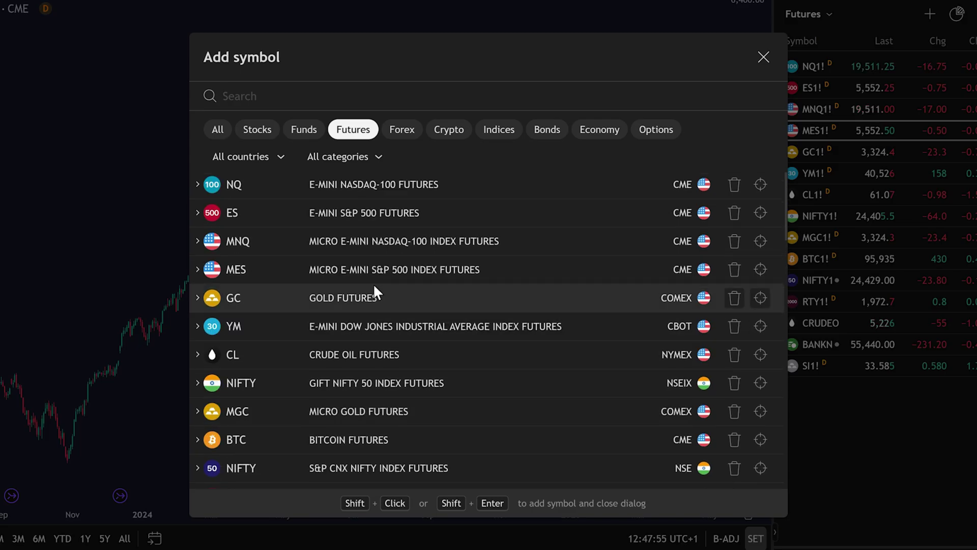
pyautogui.click(763, 57)
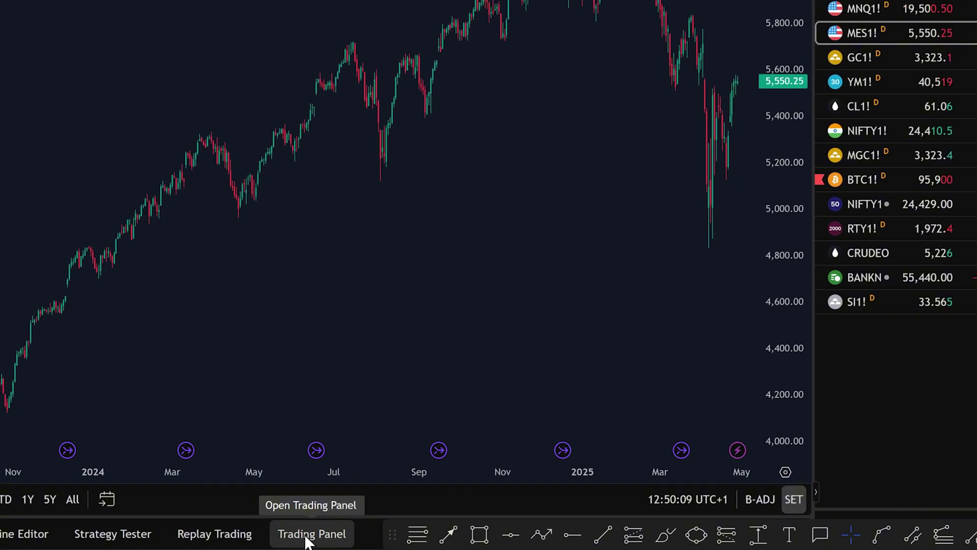
# Open the Trading Panel and browse through the connectable broker cards
pyautogui.click(312, 534)
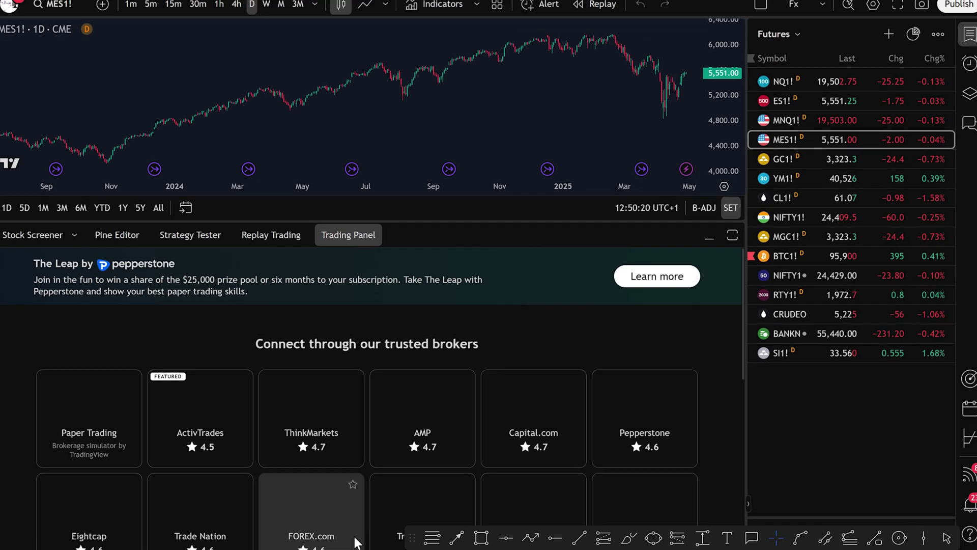
pyautogui.scroll(-2, 529, 374)
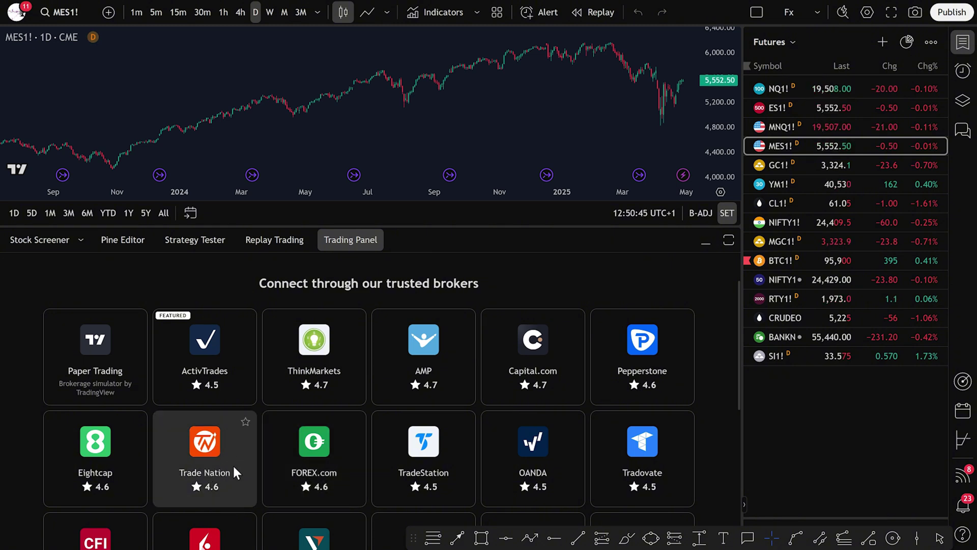
pyautogui.scroll(-5, 232, 463)
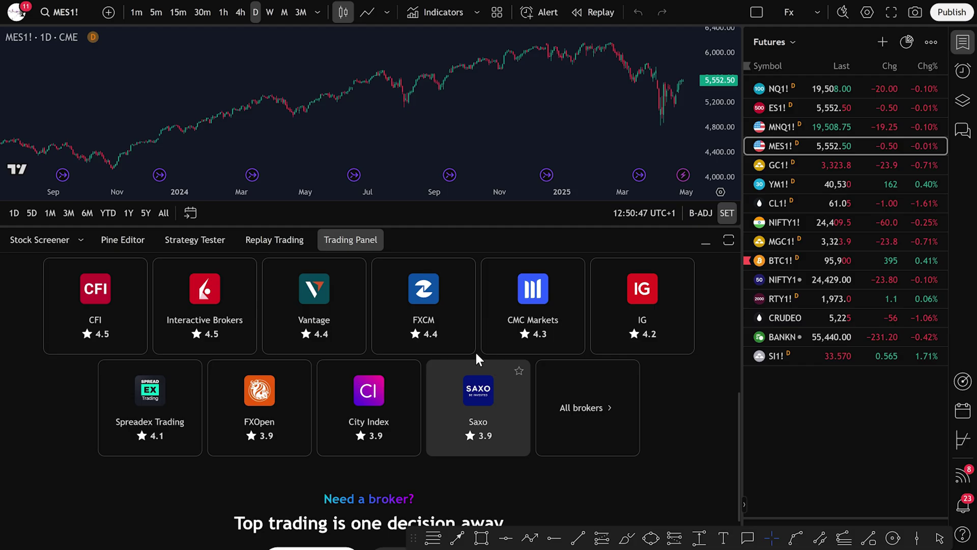
pyautogui.scroll(3, 420, 425)
pyautogui.scroll(1, 420, 430)
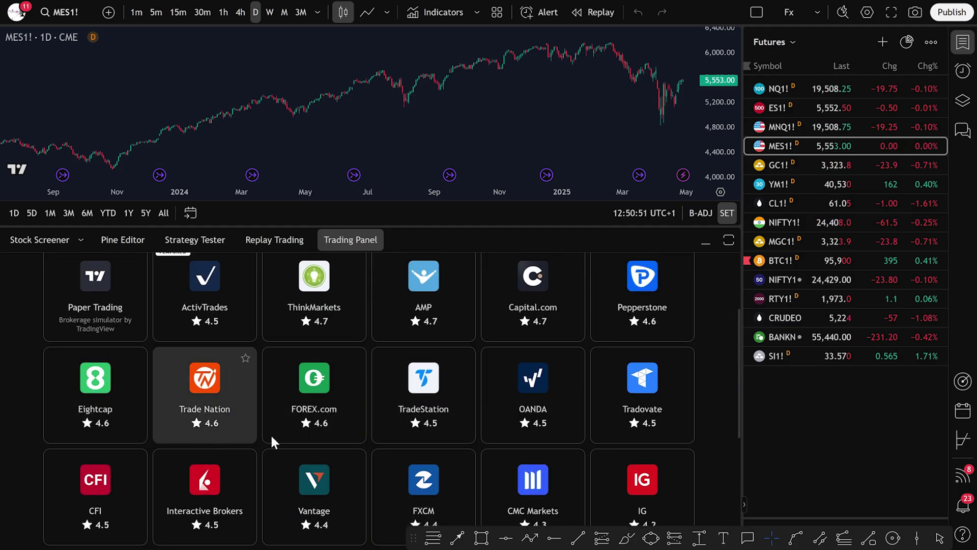
pyautogui.scroll(2, 279, 433)
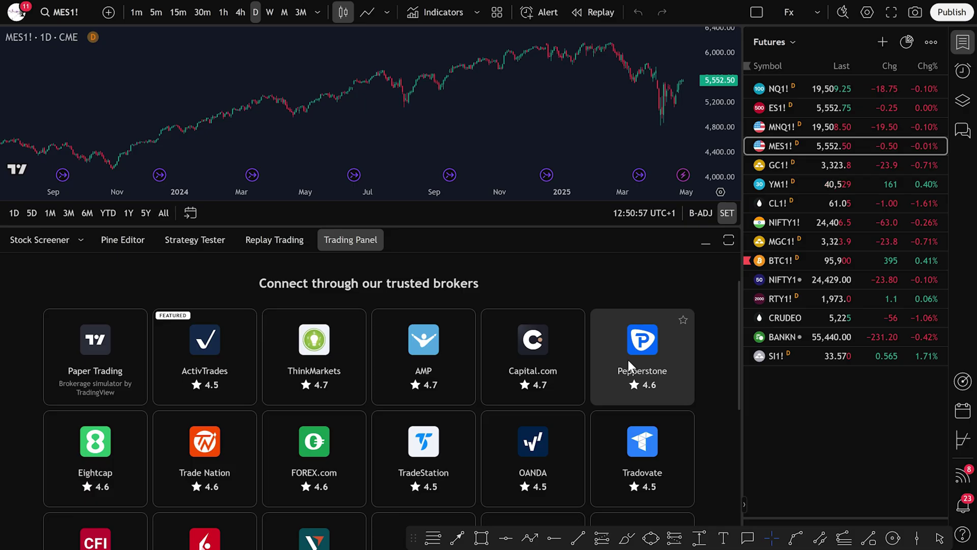
pyautogui.scroll(1, 369, 399)
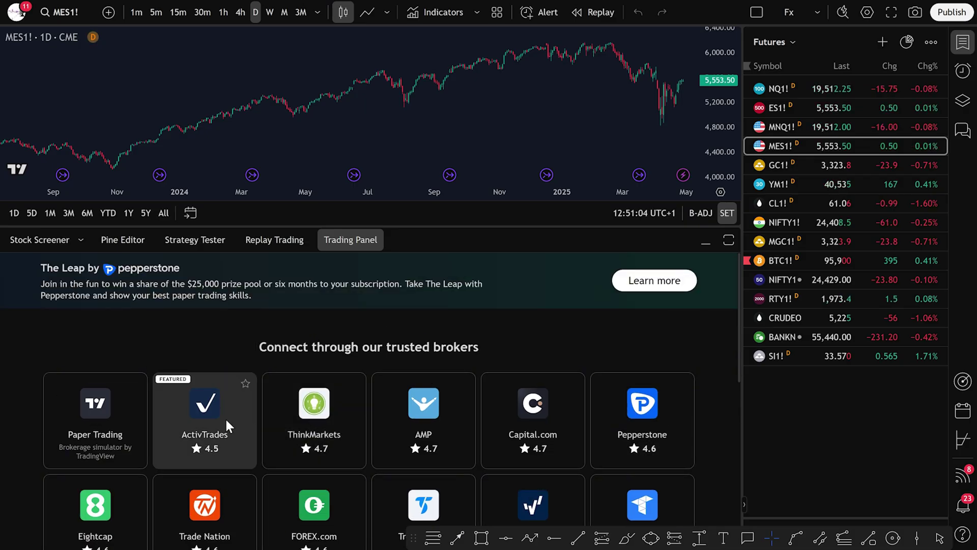
# Connect the Paper Trading account and collapse its panel below the chart
pyautogui.click(108, 410)
pyautogui.click(475, 257)
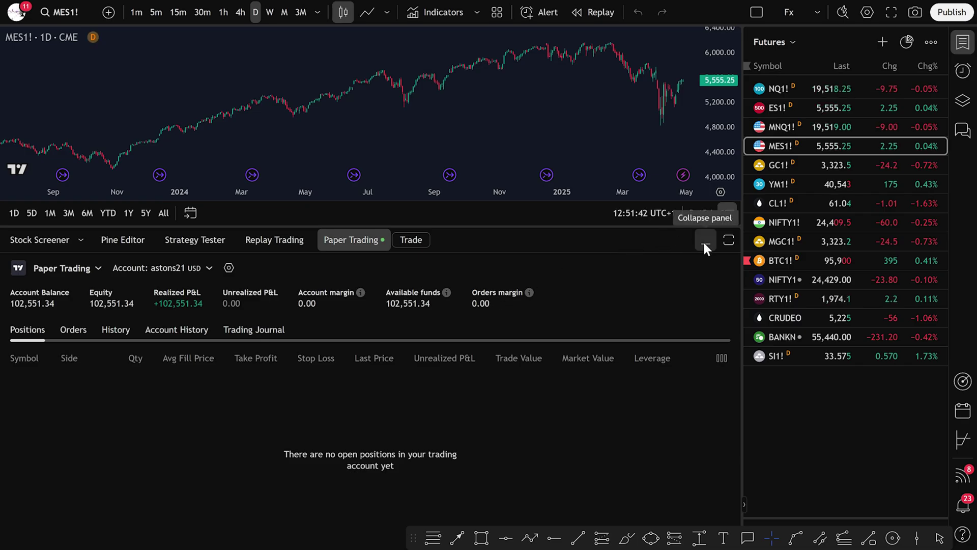
pyautogui.click(705, 240)
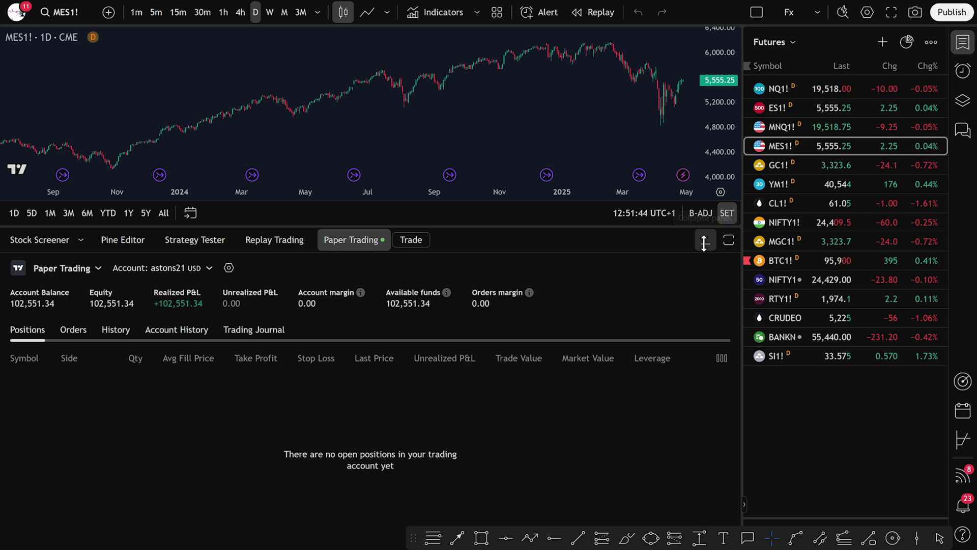
# Zoom and pan the chart into roughly the last year of daily candles
pyautogui.scroll(5, 657, 302)
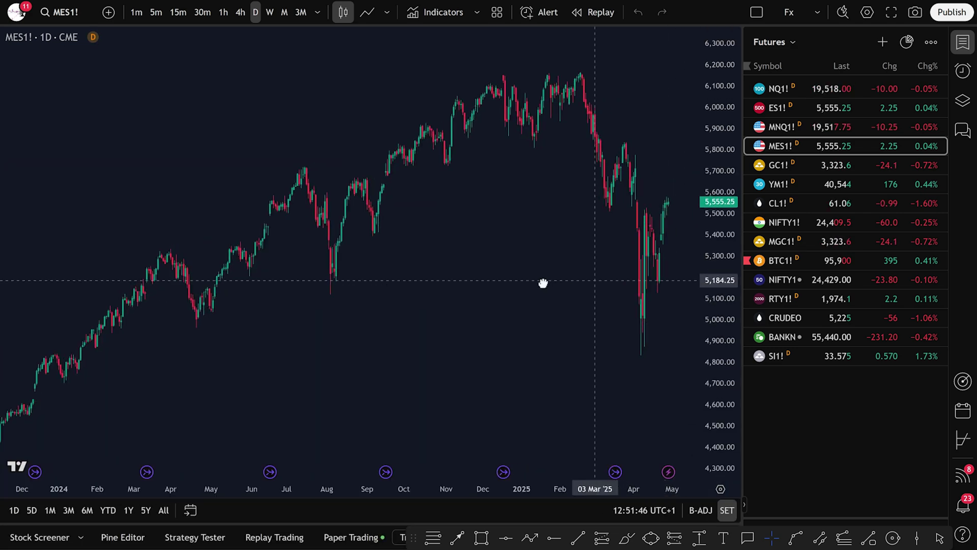
pyautogui.scroll(2, 567, 290)
pyautogui.hscroll(-5, 432, 280)
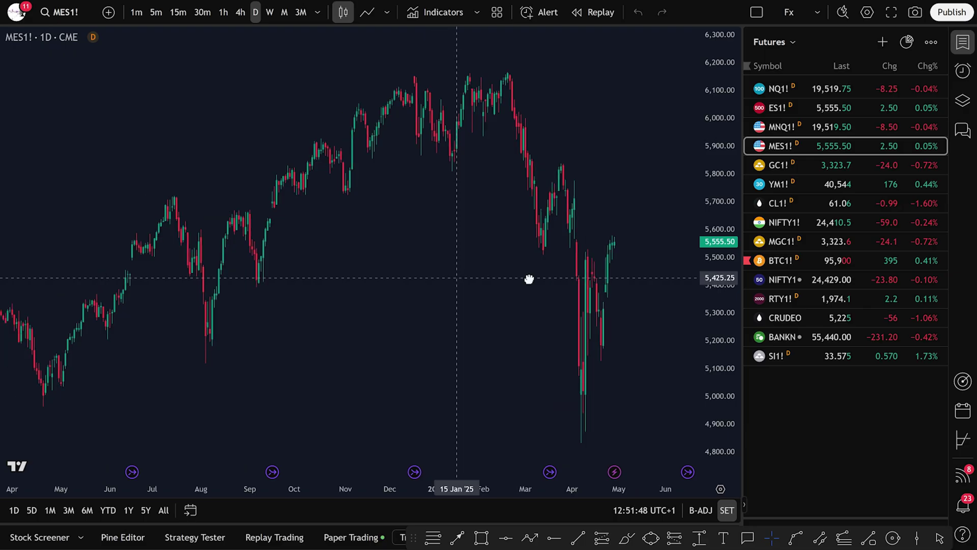
pyautogui.hscroll(5, 433, 305)
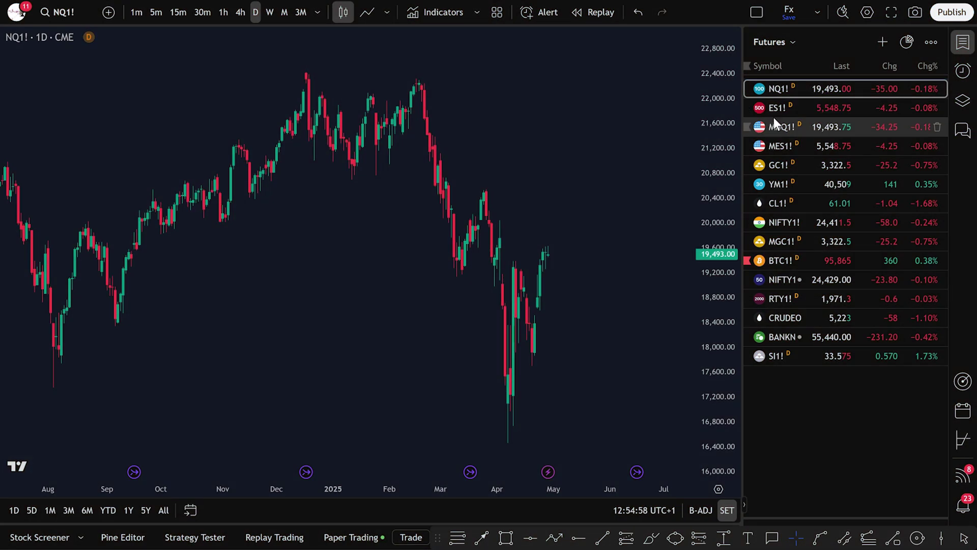
# Switch the chart to MNQ1! from the watchlist and open the chart's context menu
pyautogui.click(774, 119)
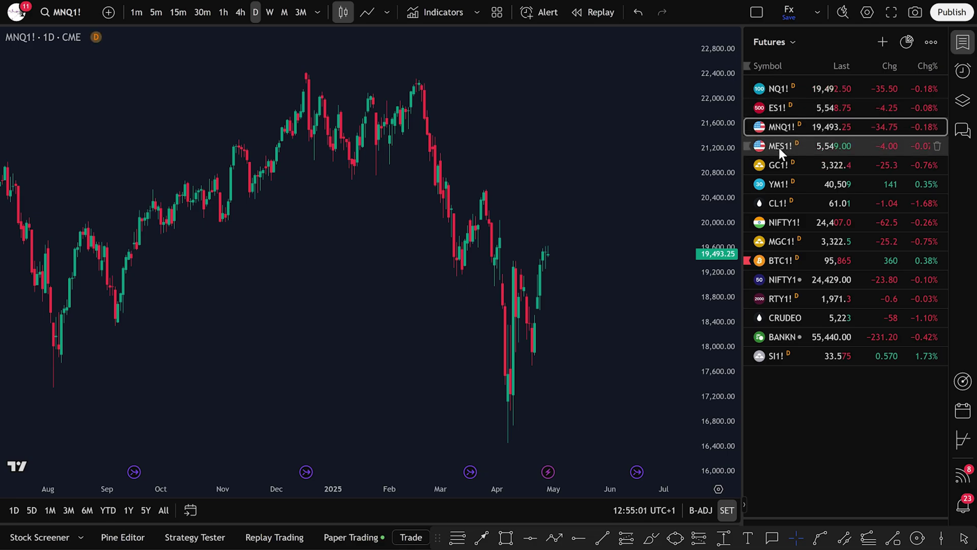
pyautogui.rightClick(503, 148)
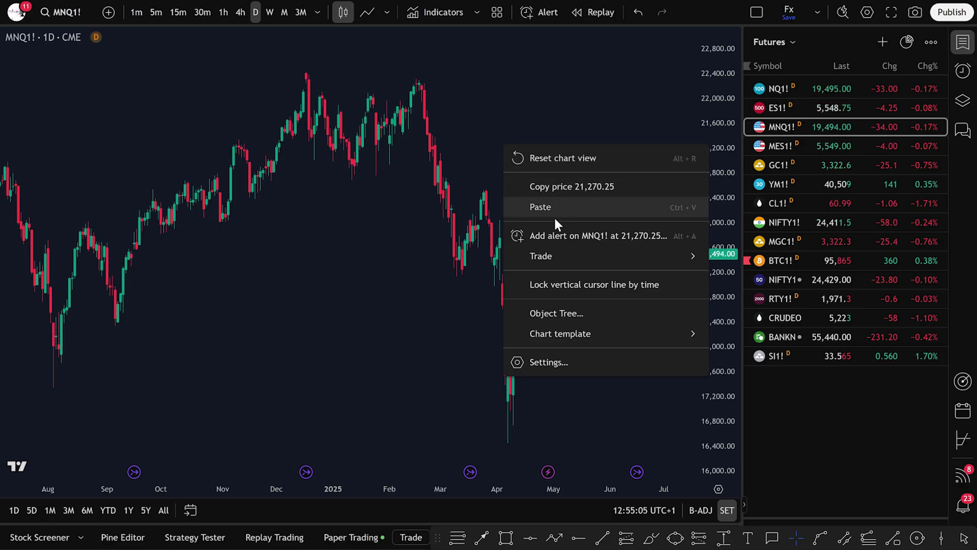
# Create a new MNQ1! order from the chart's Trade menu with 10 units and buy
pyautogui.click(550, 112)
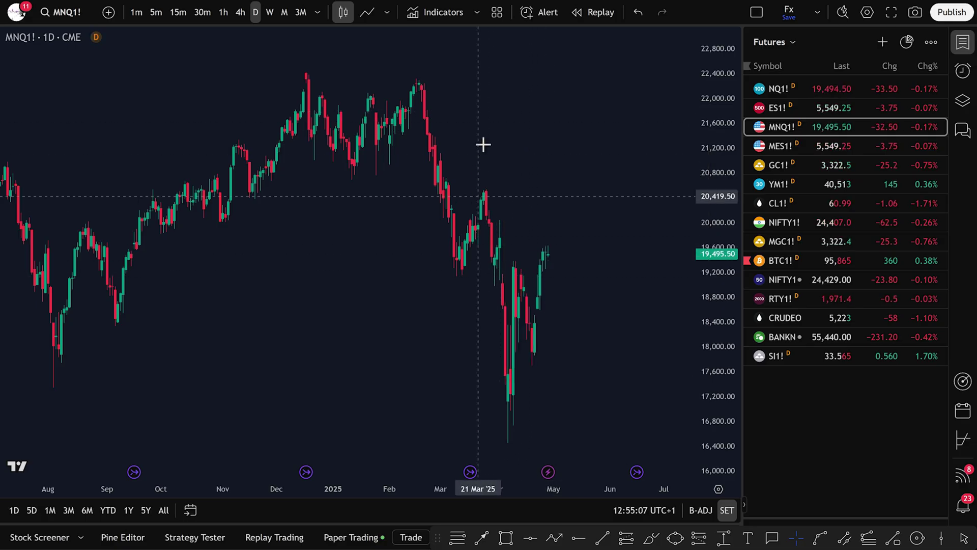
pyautogui.rightClick(507, 131)
pyautogui.moveTo(537, 243)
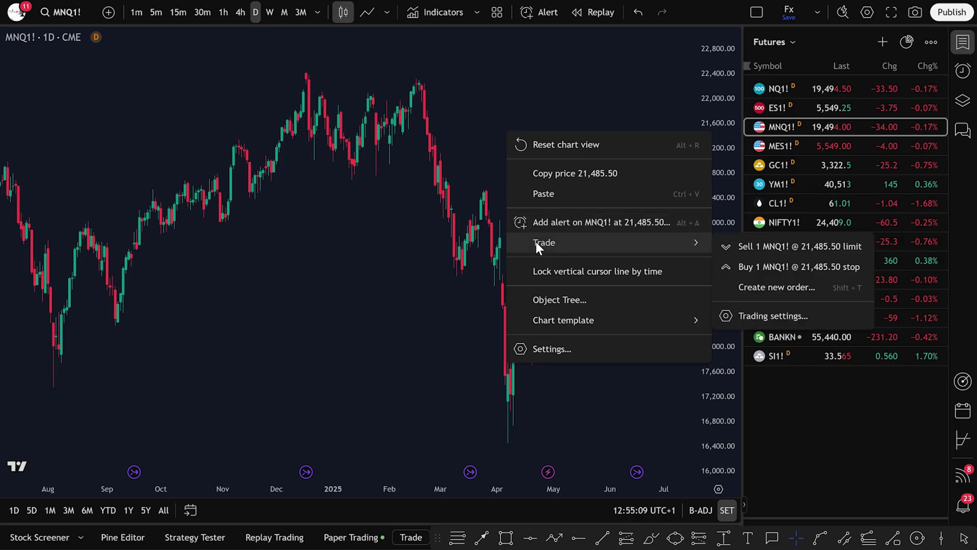
pyautogui.click(805, 289)
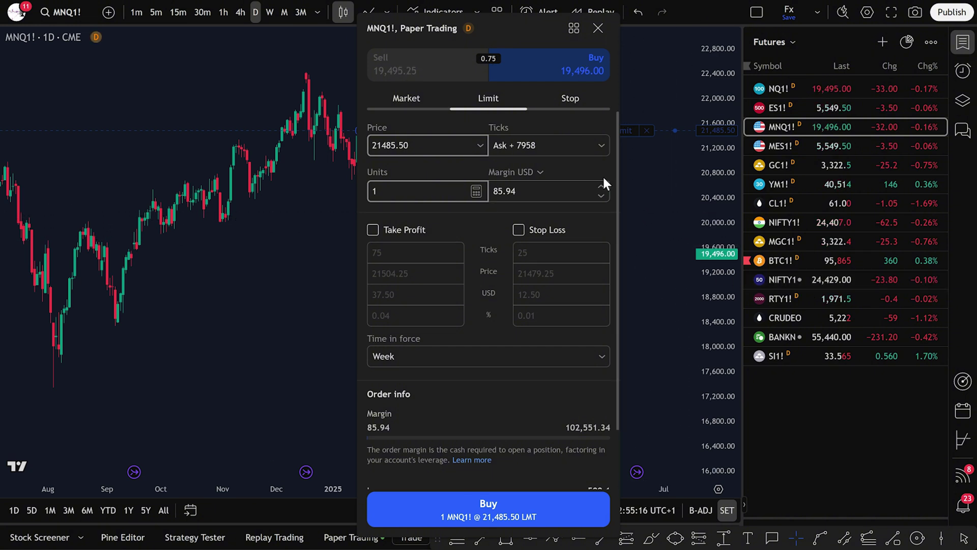
pyautogui.doubleClick(378, 190)
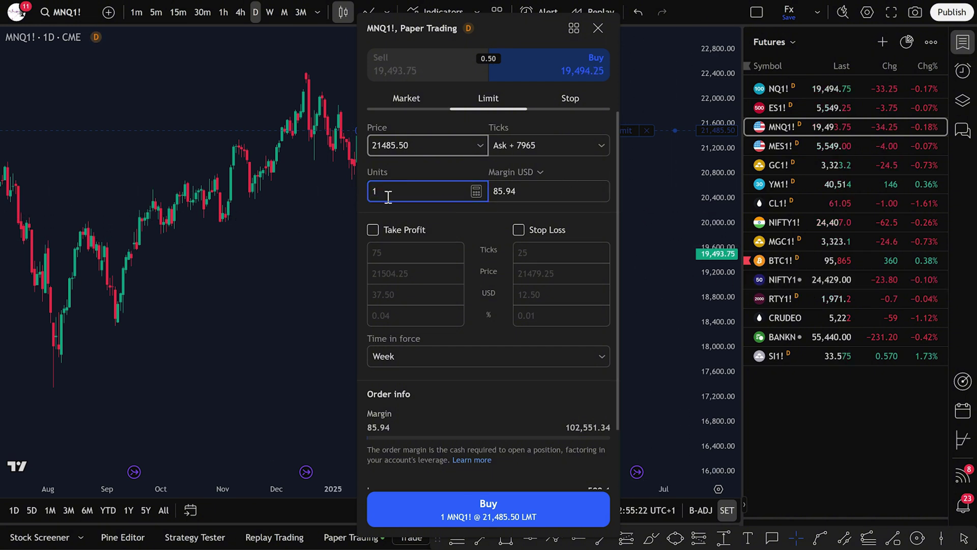
pyautogui.write('10')
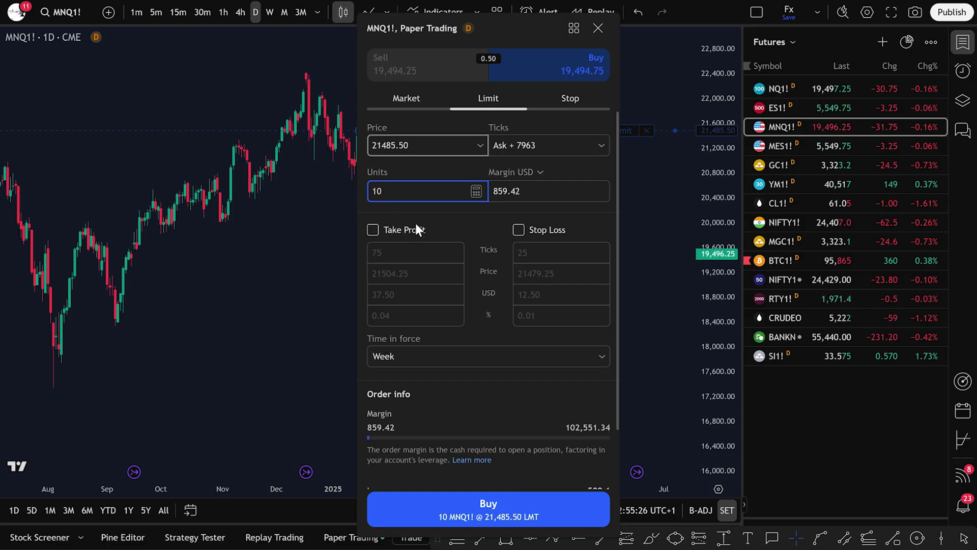
pyautogui.click(490, 505)
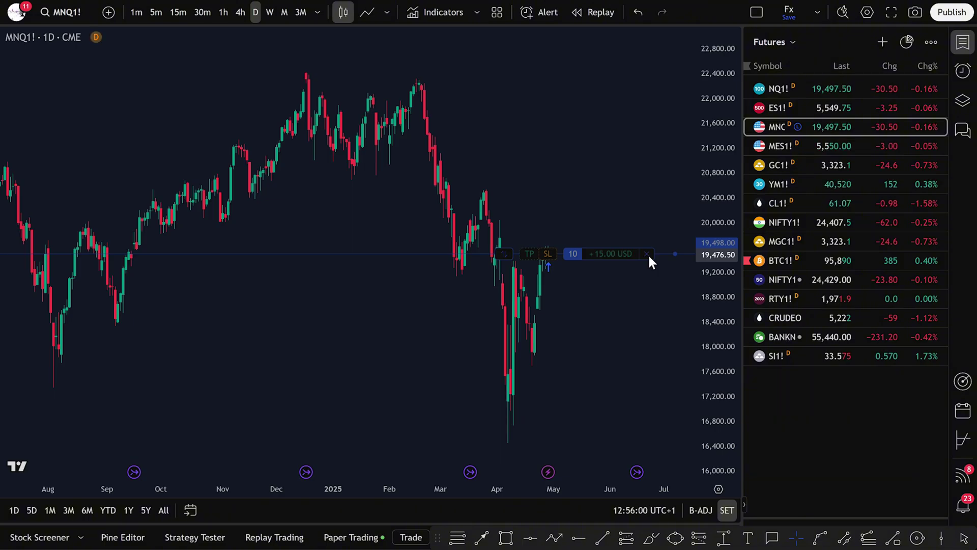
# Close the 10-contract MNQ1! long from its position line and dismiss the notification
pyautogui.click(647, 255)
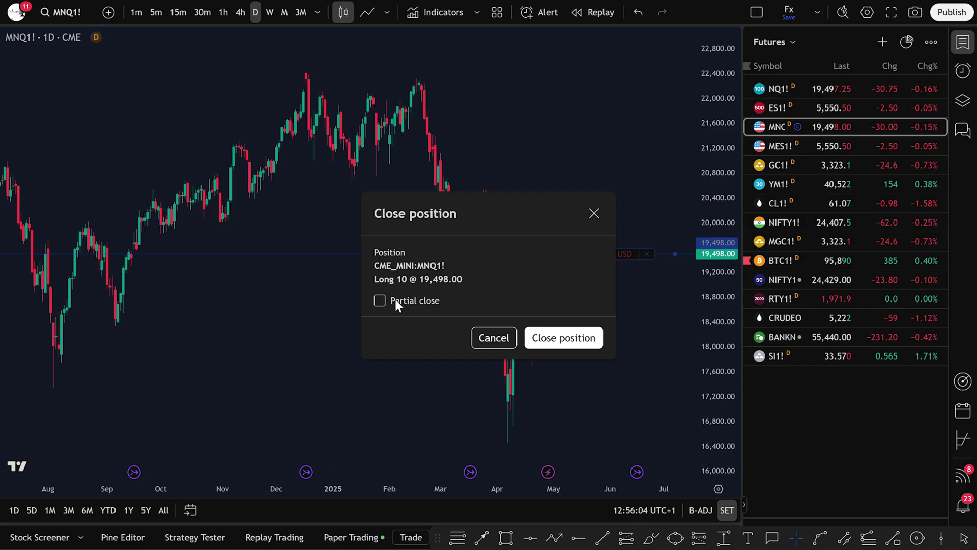
pyautogui.click(554, 340)
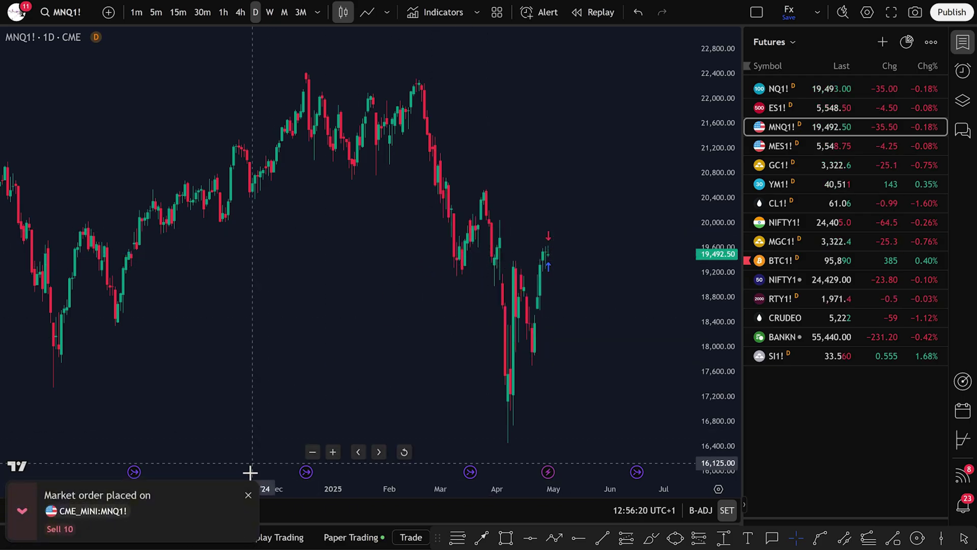
pyautogui.click(249, 494)
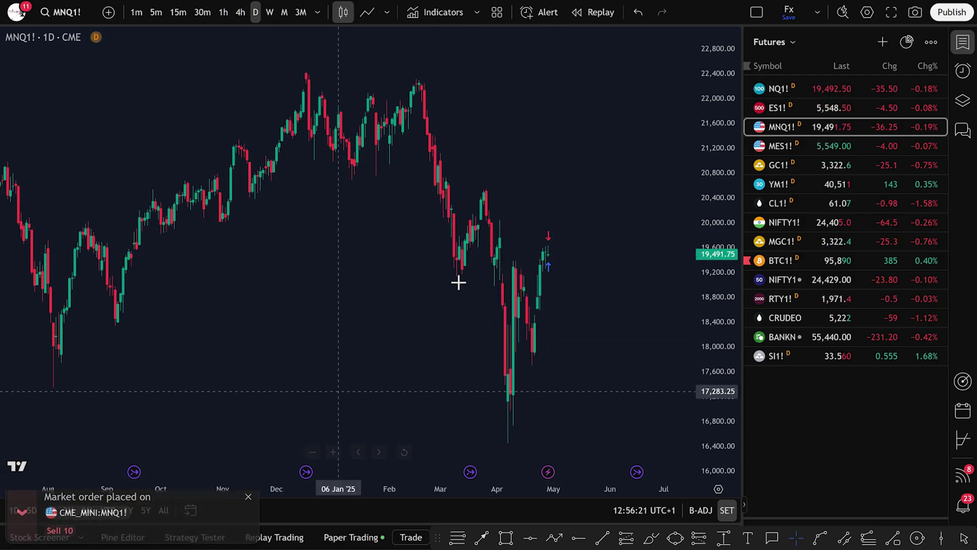
# Place a 5-contract MNQ1! sell limit at 21,270.25 with take profit and stop loss attached
pyautogui.rightClick(520, 144)
pyautogui.moveTo(576, 261)
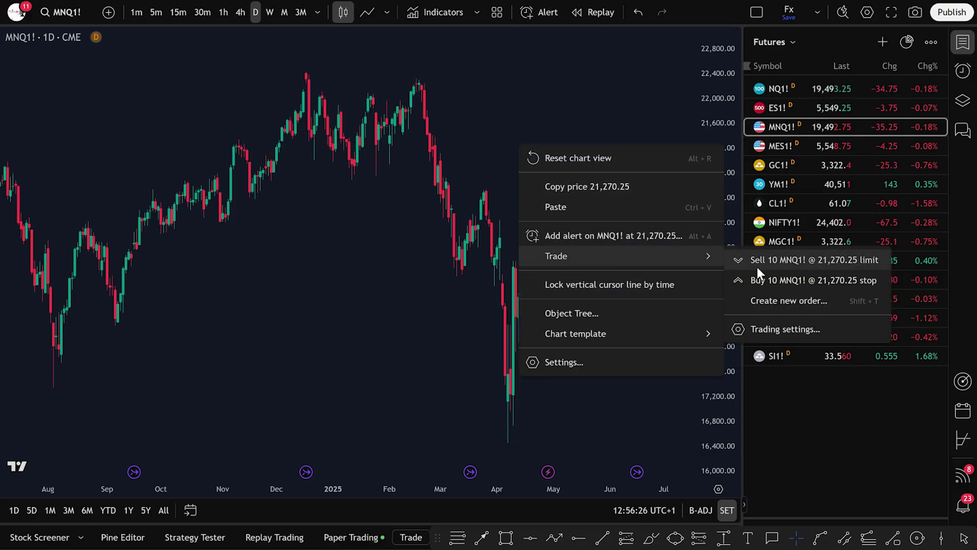
pyautogui.click(771, 301)
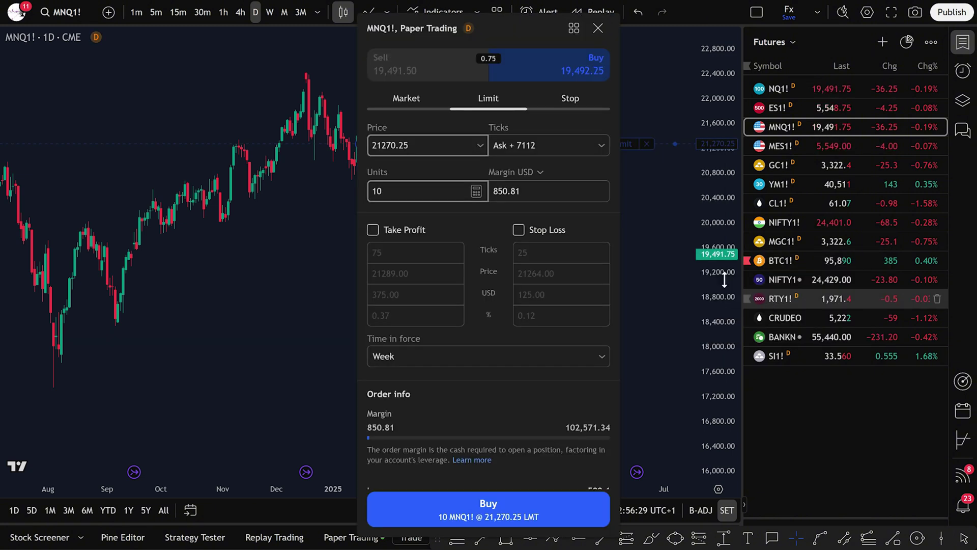
pyautogui.click(404, 65)
pyautogui.doubleClick(365, 192)
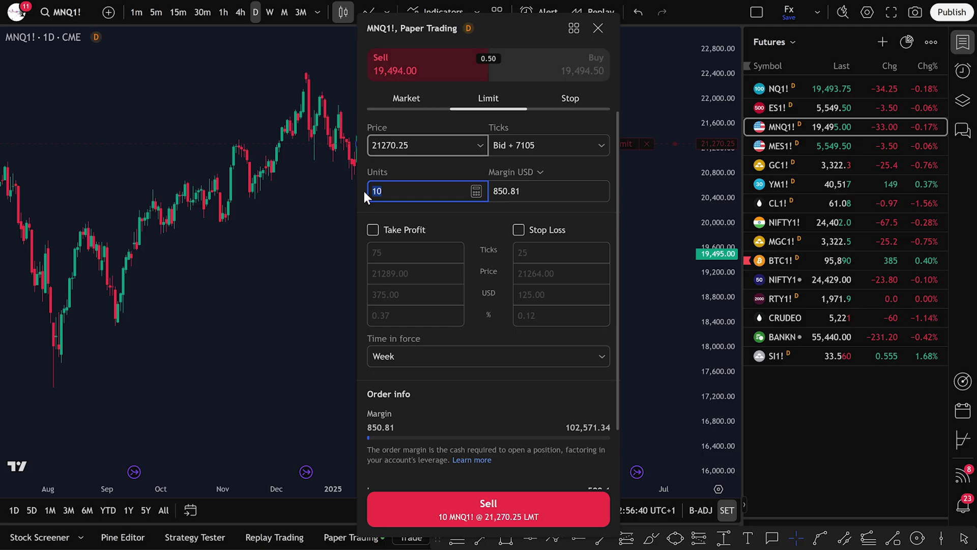
pyautogui.write('5')
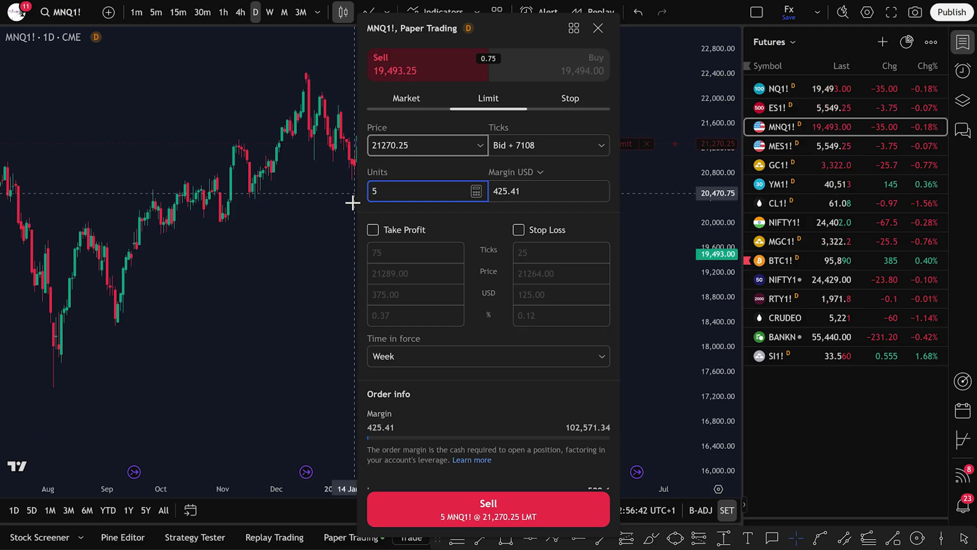
pyautogui.click(374, 230)
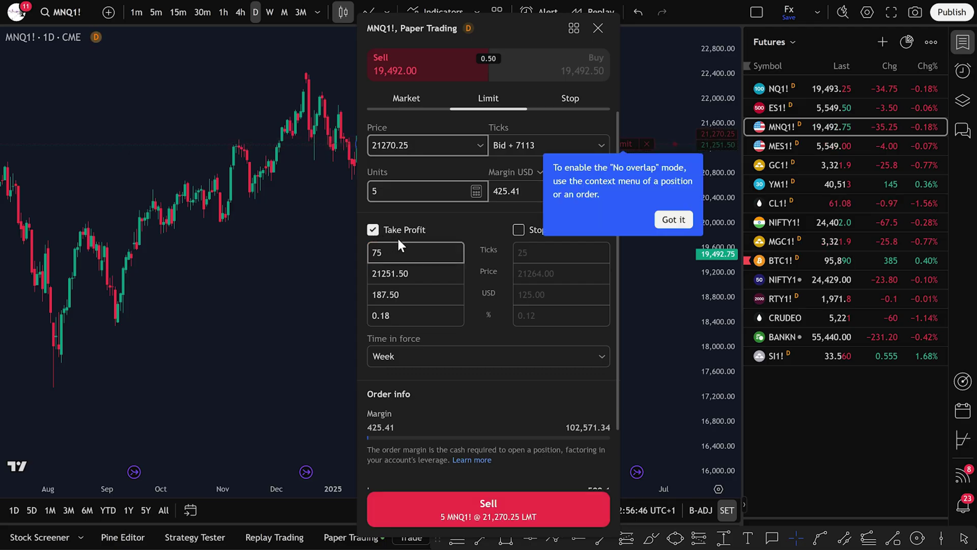
pyautogui.click(520, 230)
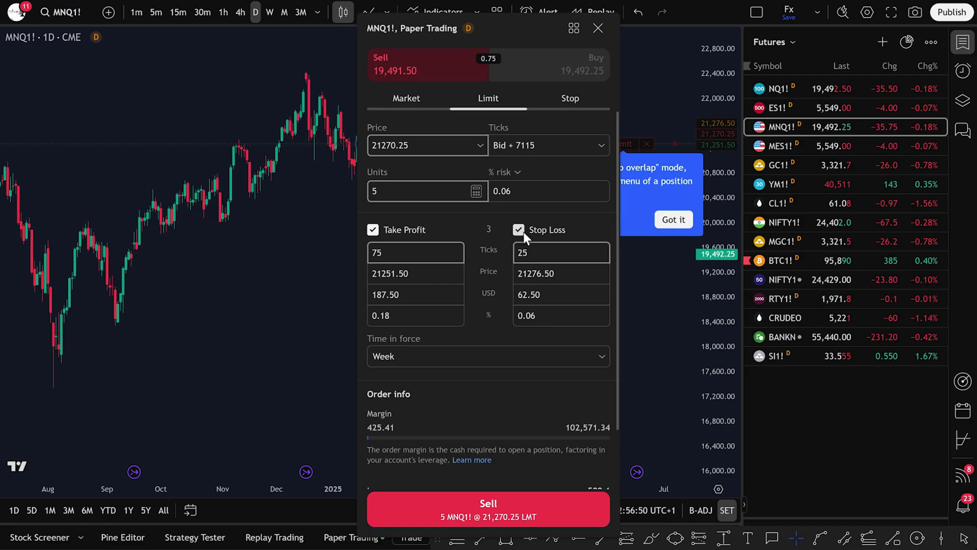
pyautogui.click(506, 498)
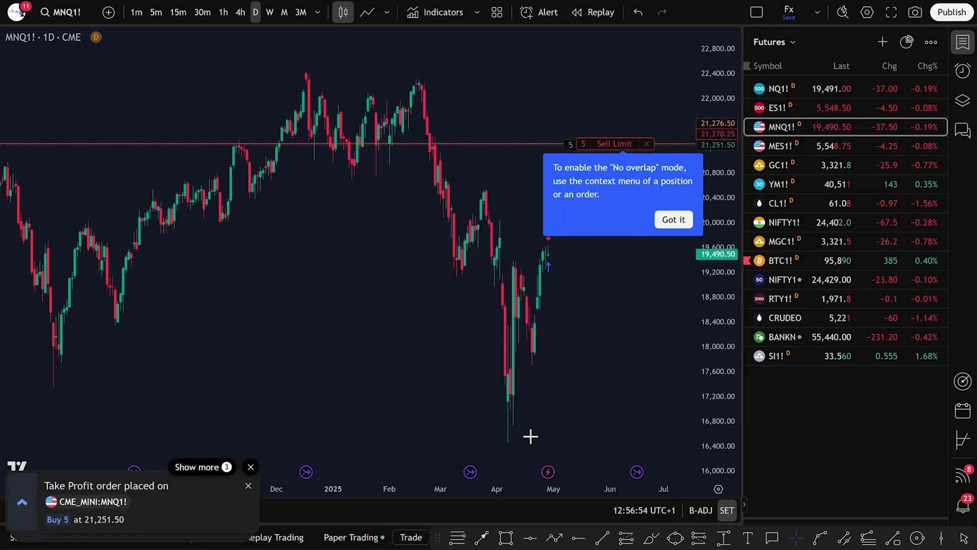
# Raise the stop loss to 21,286.25 and lower the take profit to 21,185.75, modifying the order each time
pyautogui.click(673, 220)
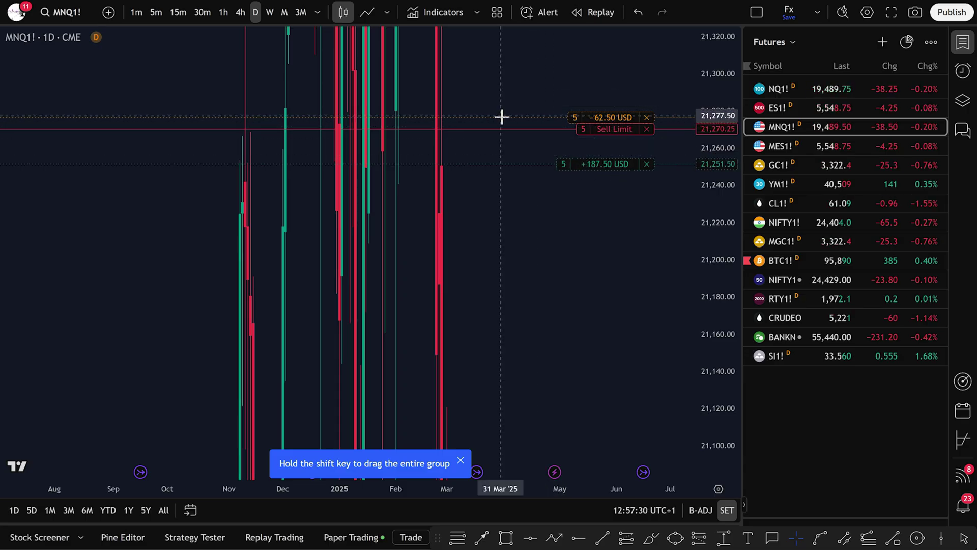
pyautogui.moveTo(503, 118); pyautogui.dragTo(505, 99)
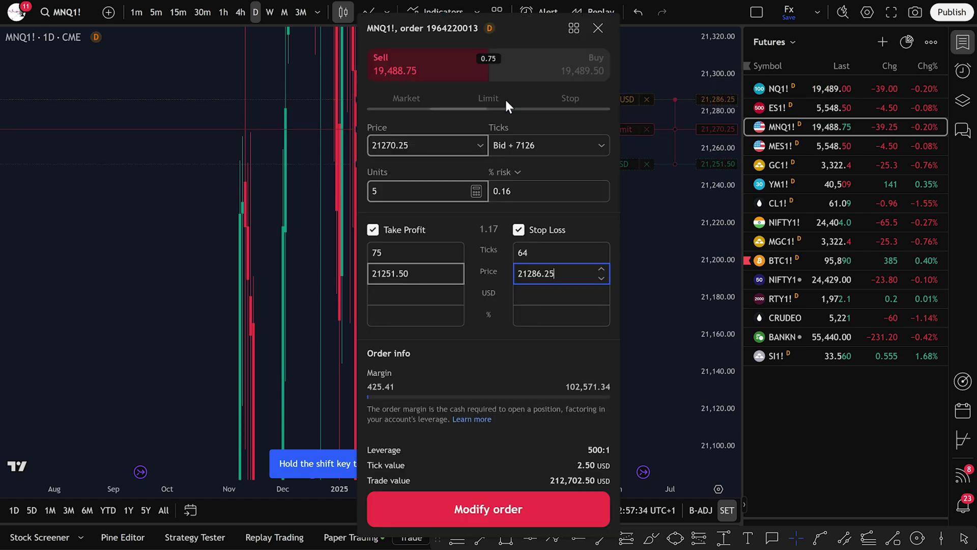
pyautogui.click(518, 506)
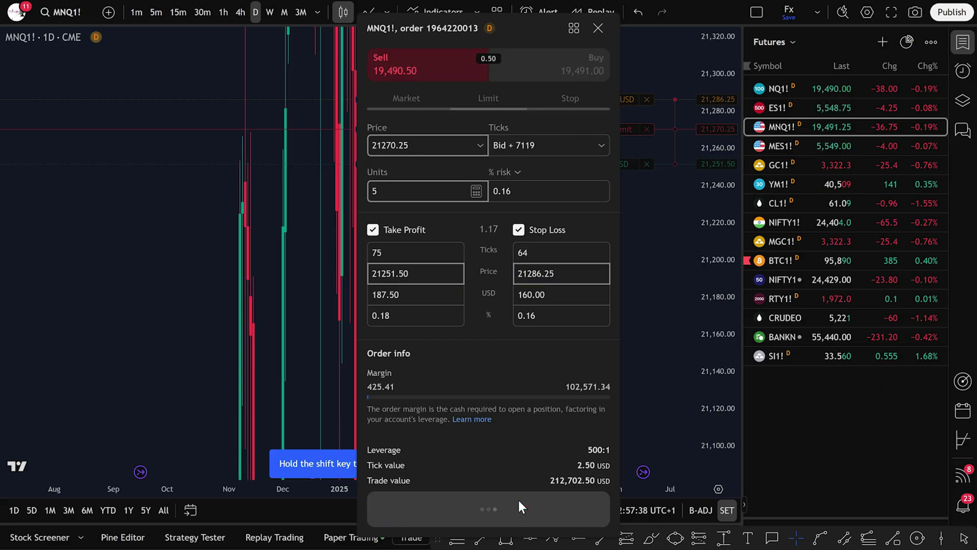
pyautogui.moveTo(520, 164); pyautogui.dragTo(538, 287)
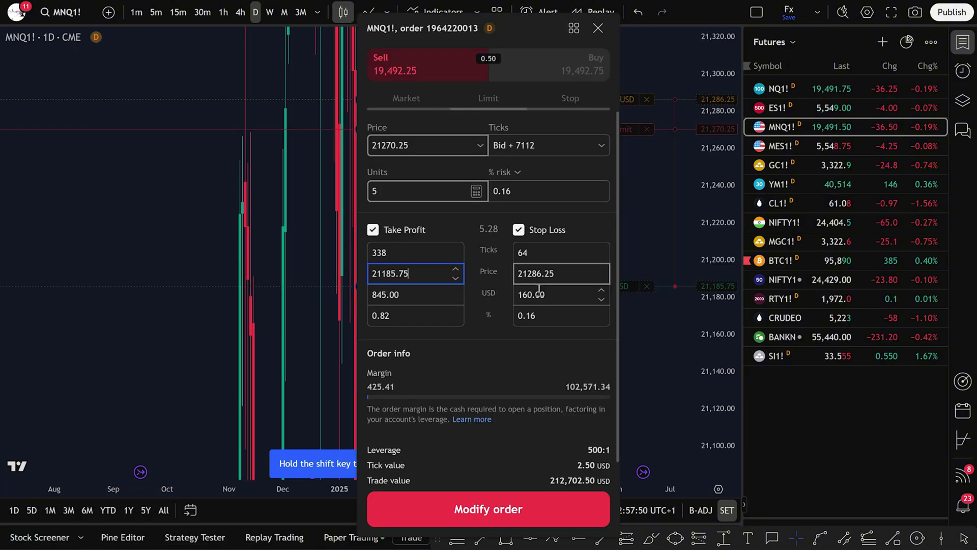
pyautogui.click(499, 509)
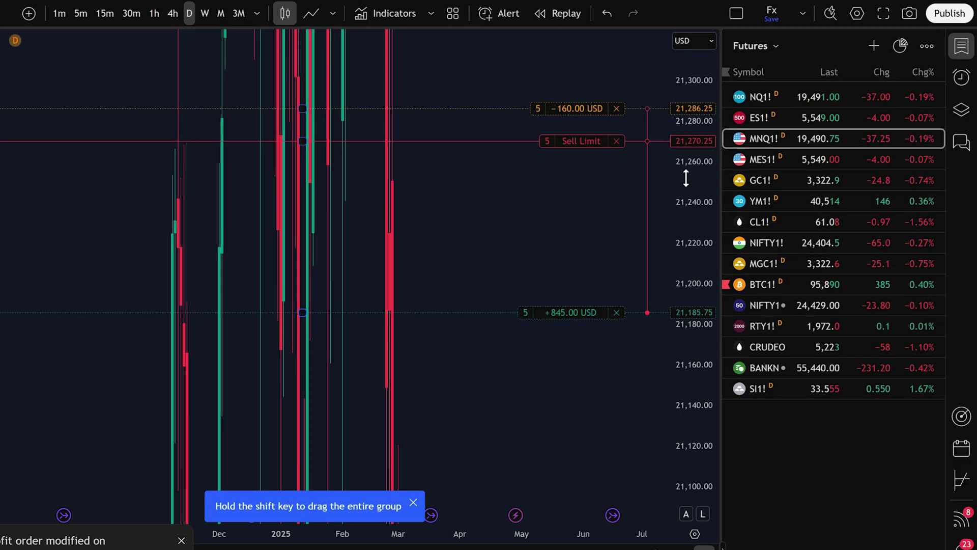
# Cancel the 5-contract MNQ1! sell limit and its bracket orders, confirming with Yes
pyautogui.moveTo(686, 178); pyautogui.dragTo(707, 372)
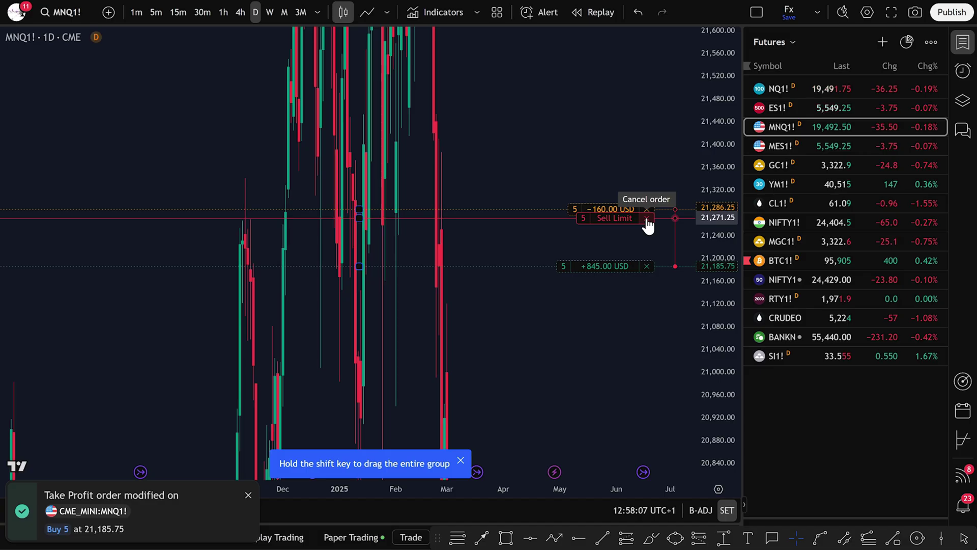
pyautogui.click(647, 218)
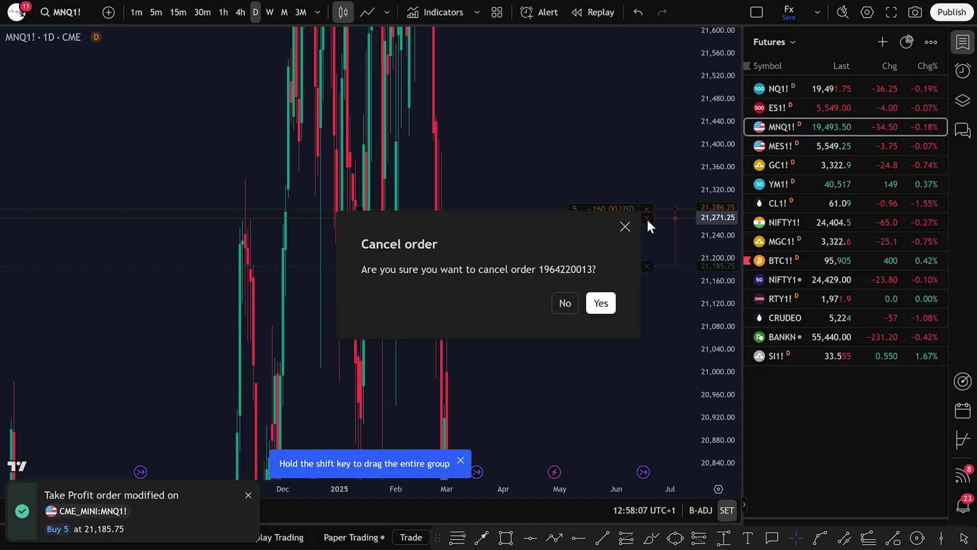
pyautogui.click(601, 303)
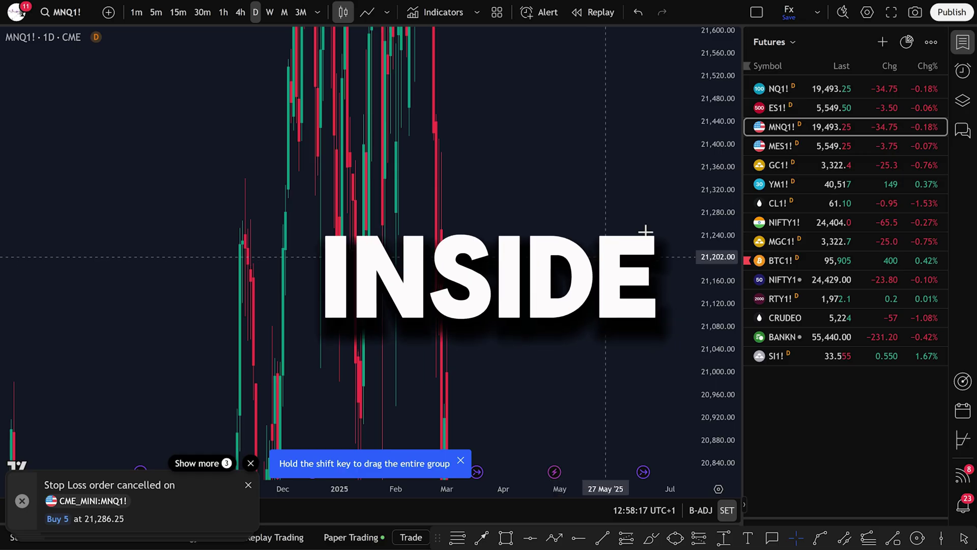
# Rescale the price axis and pan the MNQ1! chart to center the recent candles
pyautogui.moveTo(716, 272); pyautogui.dragTo(711, 320)
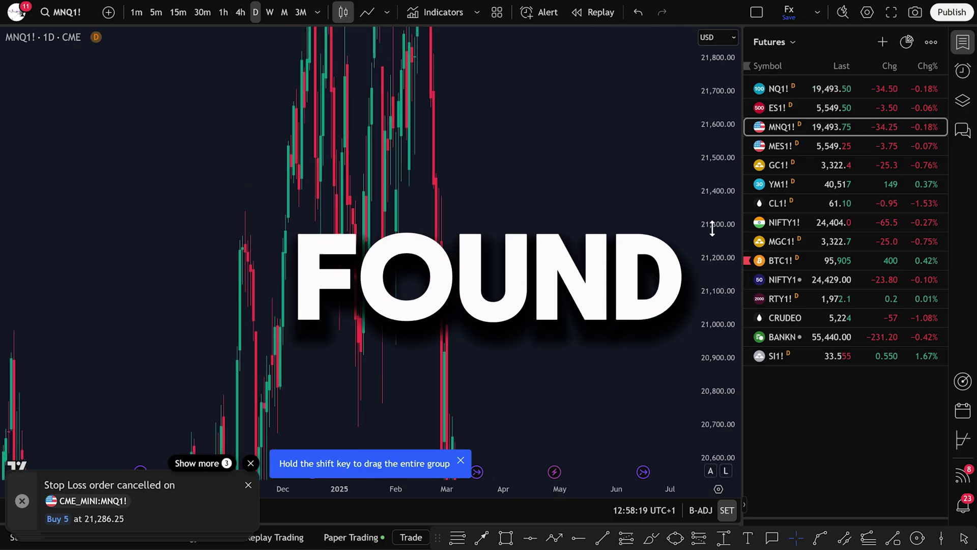
pyautogui.moveTo(706, 237); pyautogui.dragTo(705, 295)
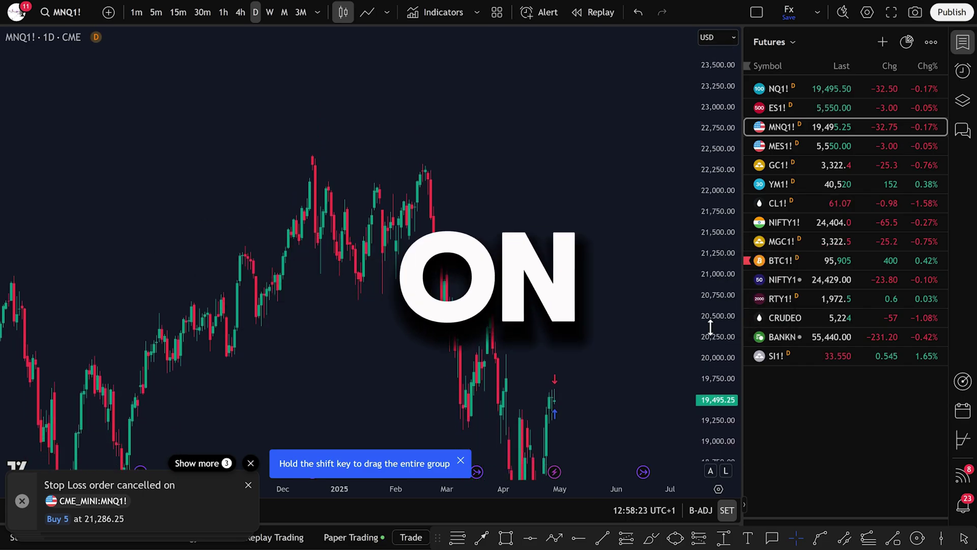
pyautogui.moveTo(594, 285); pyautogui.dragTo(585, 208)
pyautogui.scroll(3, 458, 138)
pyautogui.moveTo(458, 137); pyautogui.dragTo(569, 198)
pyautogui.moveTo(525, 172); pyautogui.dragTo(585, 192)
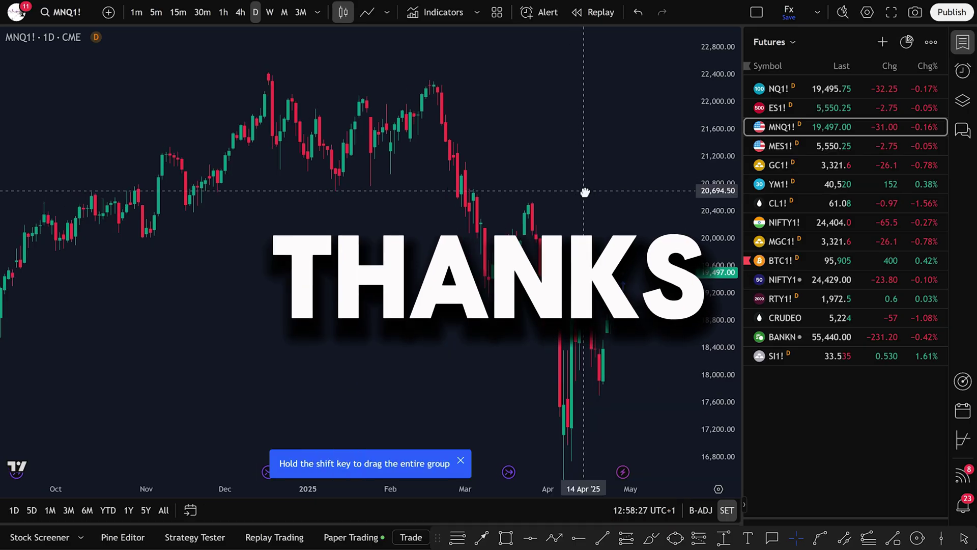